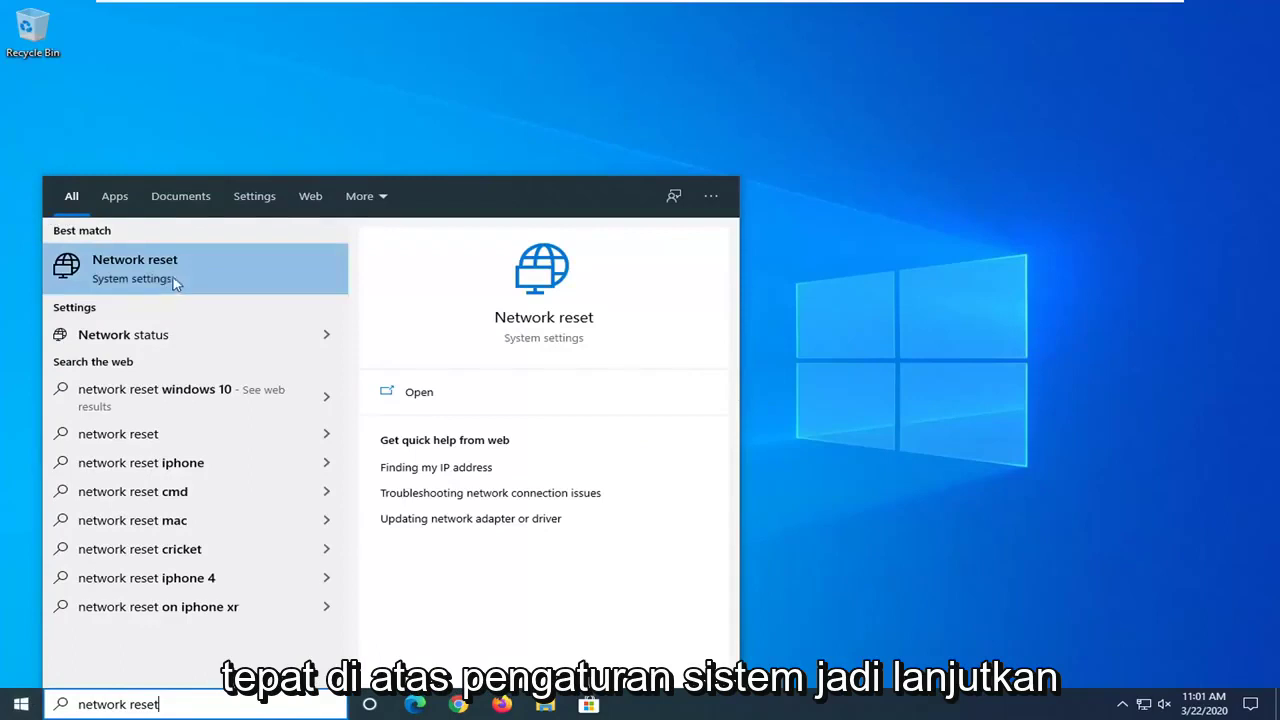
Run Windows Network reset from the system settings, confirm it, dismiss the sign-out notice and close Settings.
{"action": "left_click", "coordinate": [171, 279]}
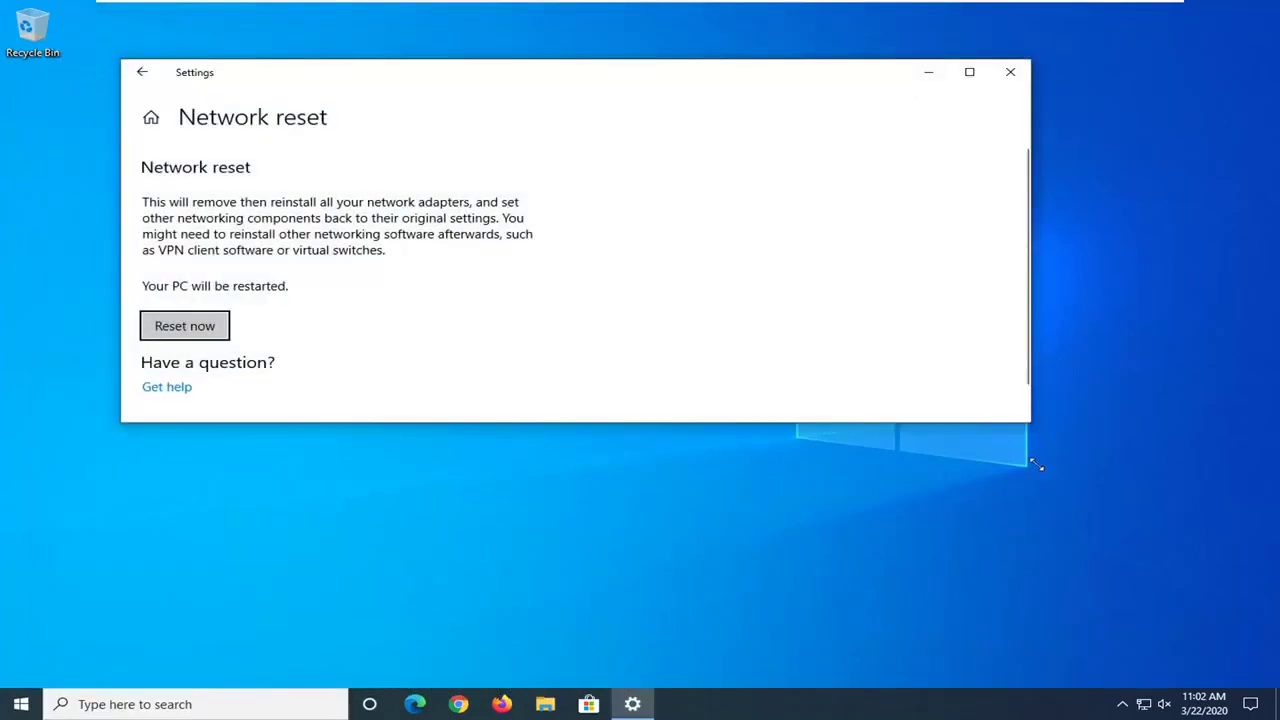
{"action": "left_click_drag", "start_coordinate": [1036, 465], "coordinate": [1040, 609]}
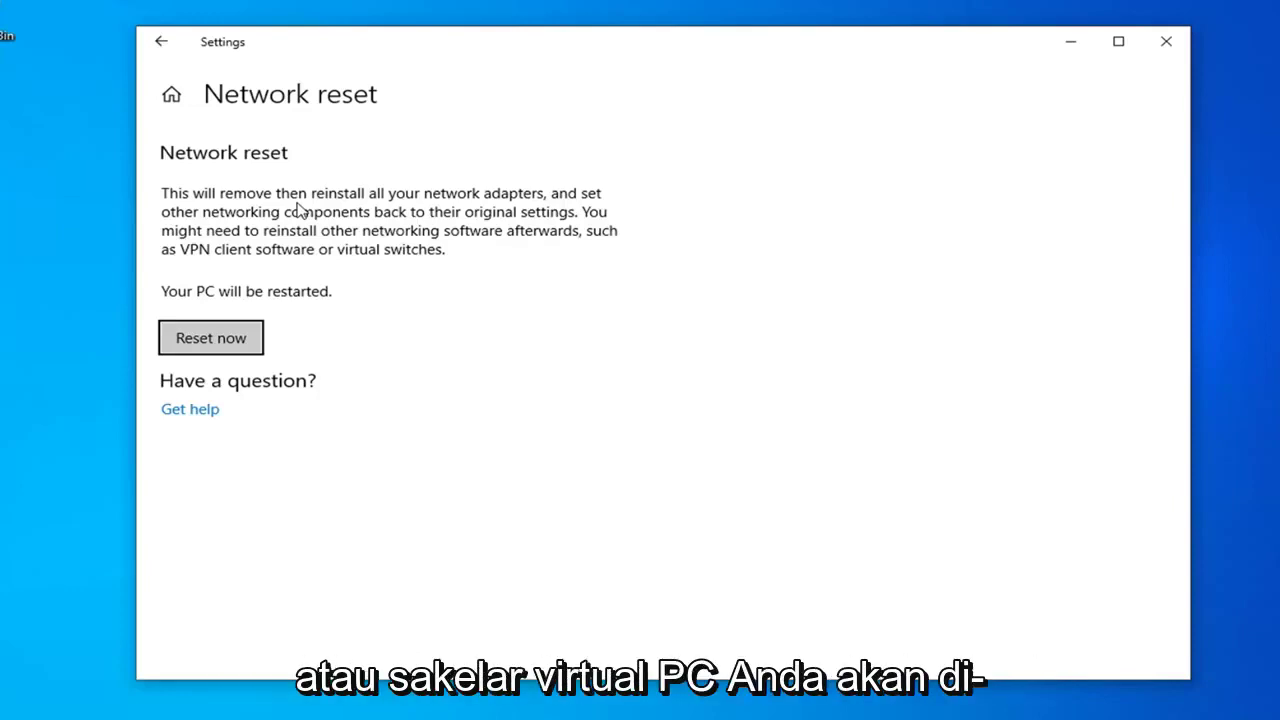
{"action": "left_click", "coordinate": [214, 338]}
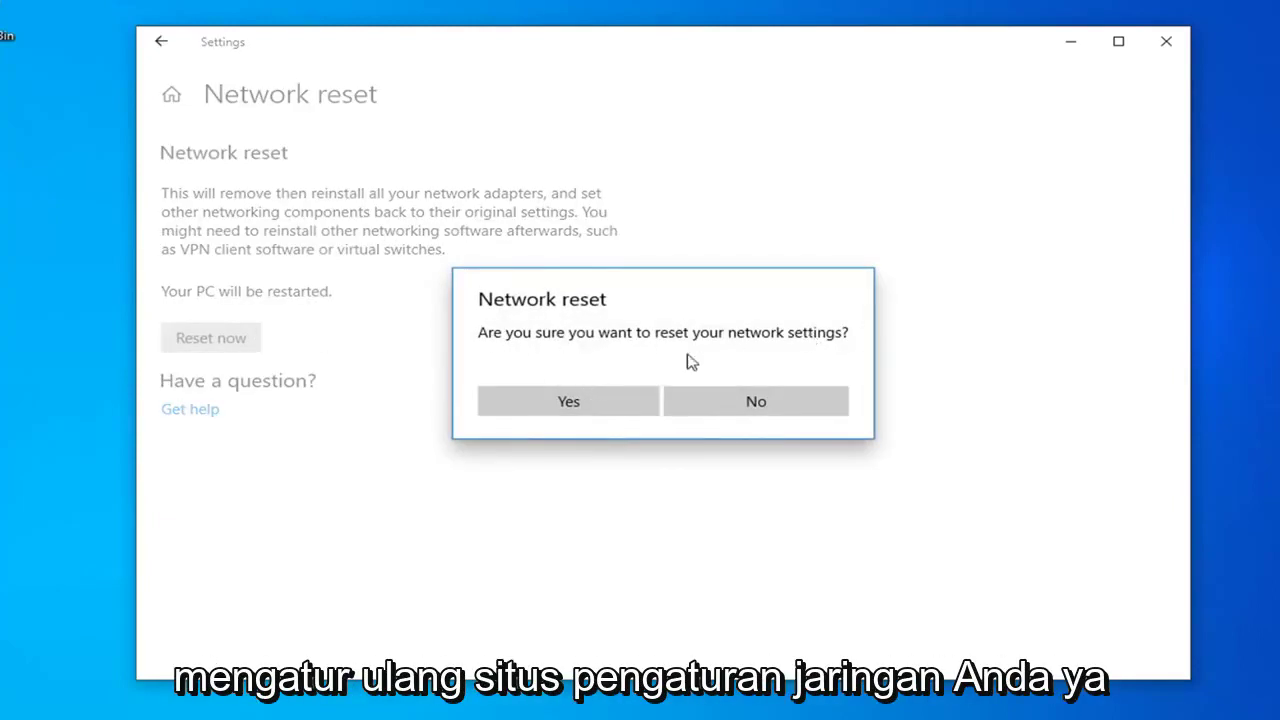
{"action": "left_click", "coordinate": [586, 410]}
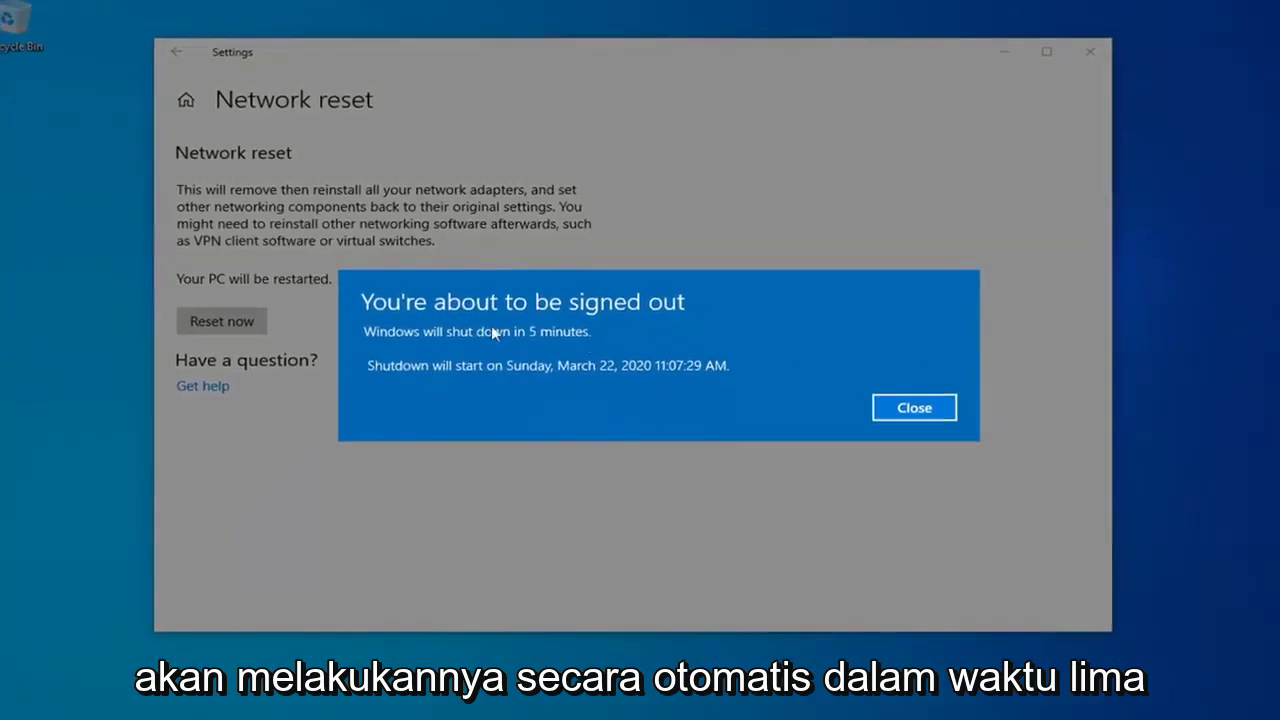
{"action": "left_click", "coordinate": [914, 407]}
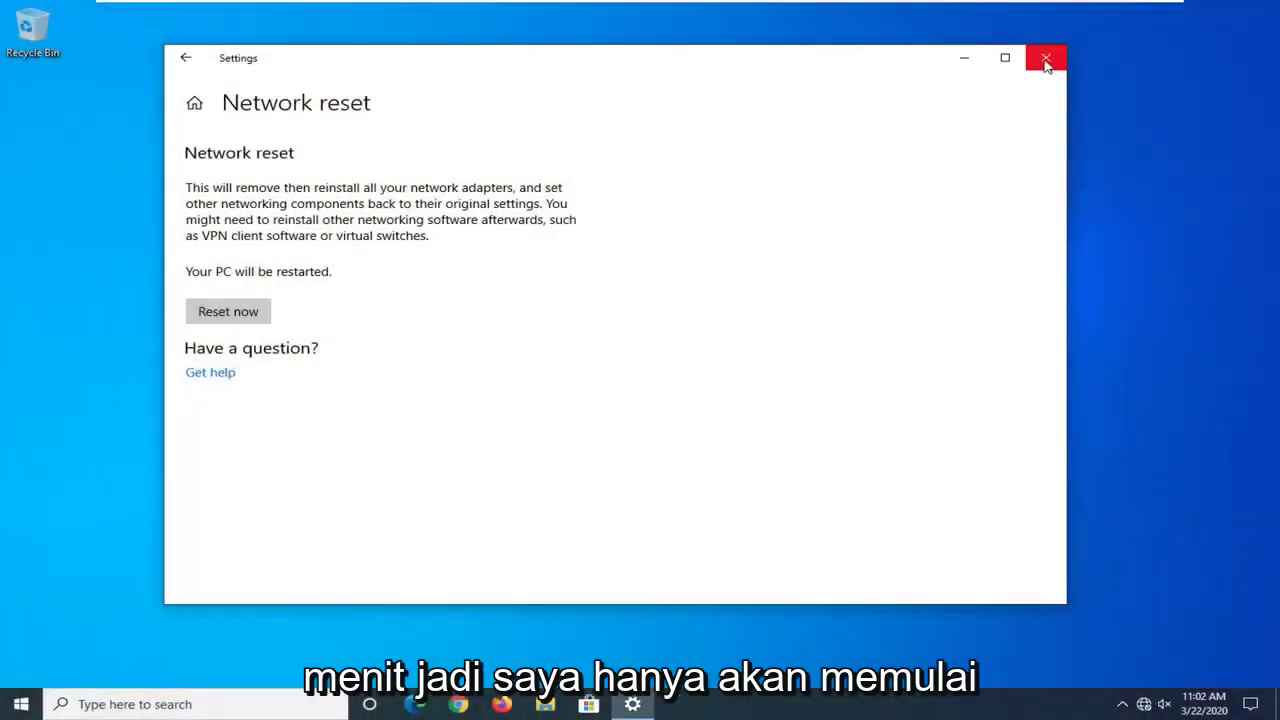
{"action": "left_click", "coordinate": [1046, 57]}
Restart the computer and decline to make the PC discoverable on the network.
{"action": "left_click", "coordinate": [21, 704]}
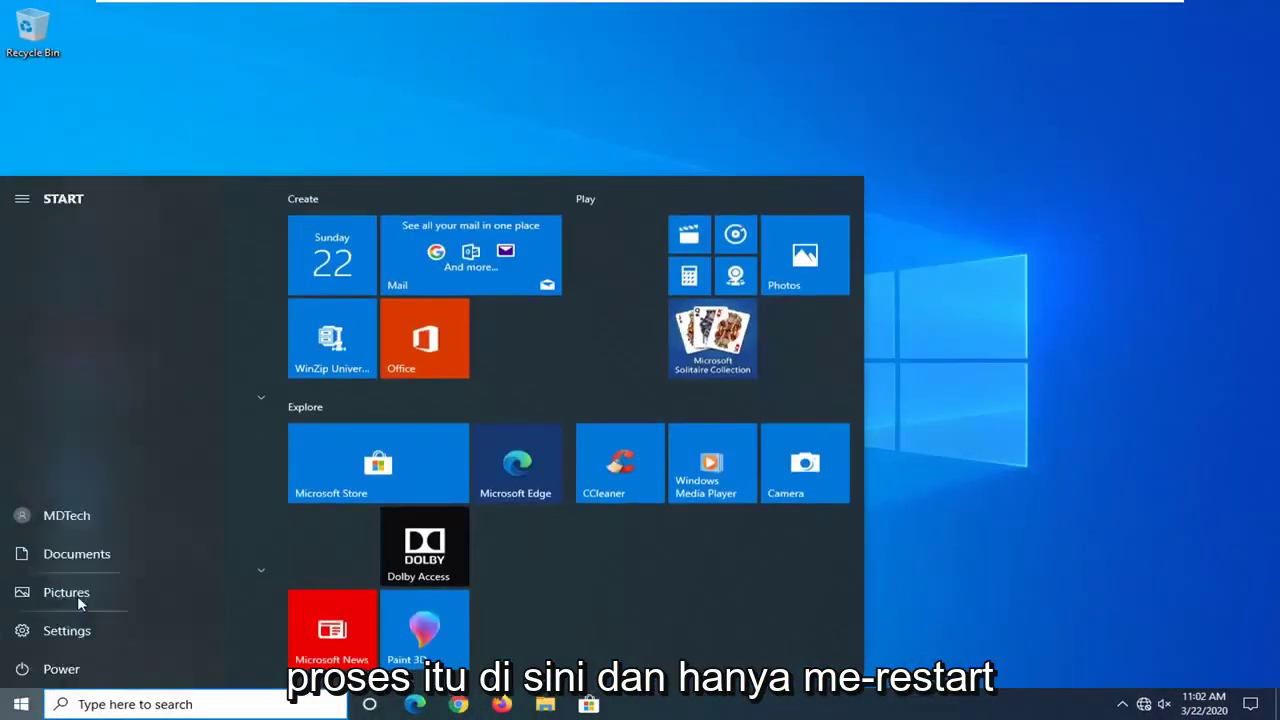
{"action": "left_click", "coordinate": [20, 669]}
{"action": "left_click", "coordinate": [18, 671]}
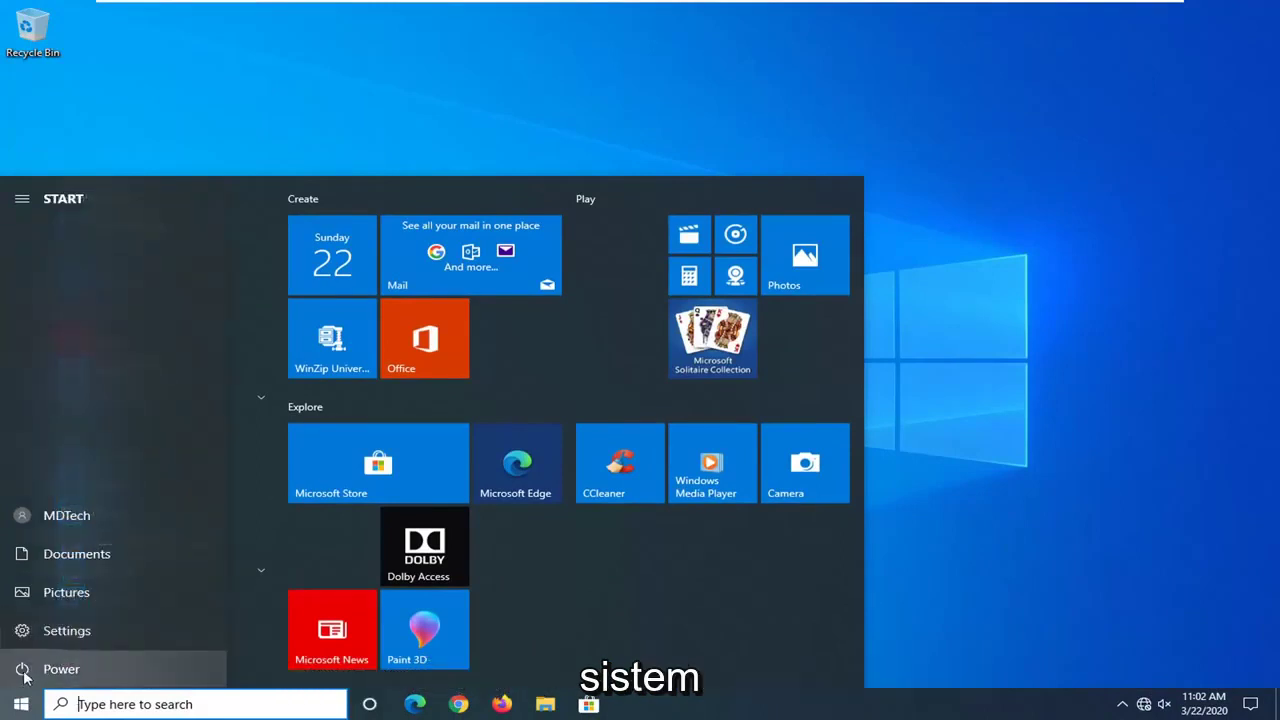
{"action": "left_click", "coordinate": [147, 678]}
{"action": "left_click", "coordinate": [66, 627]}
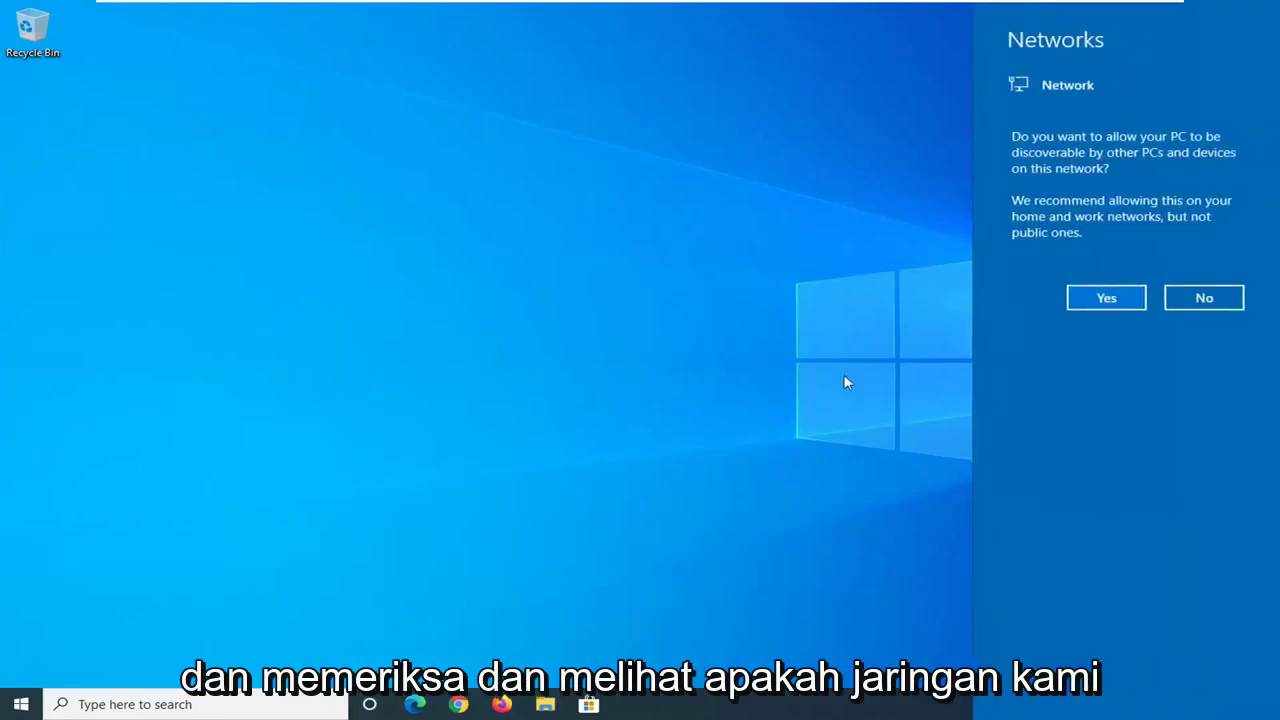
{"action": "left_click", "coordinate": [1172, 298]}
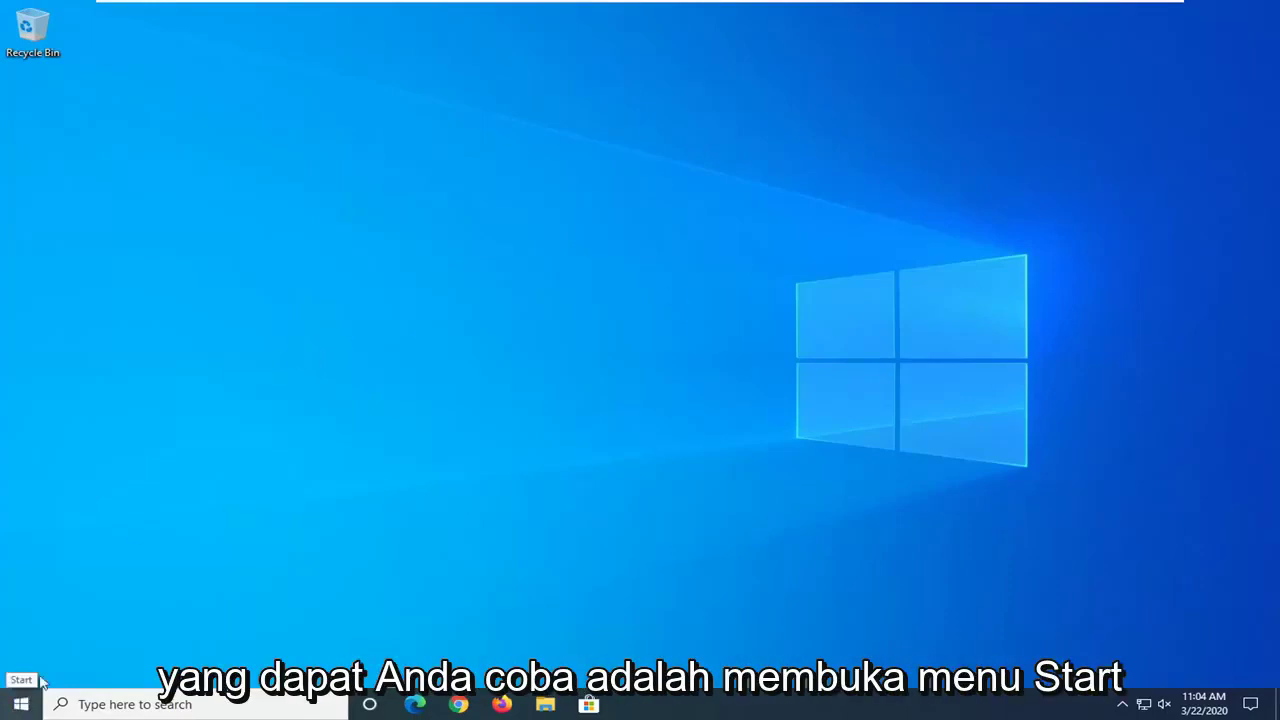
Search for cmd and open Command Prompt as administrator, allowing it to make changes to the device.
{"action": "left_click", "coordinate": [18, 704]}
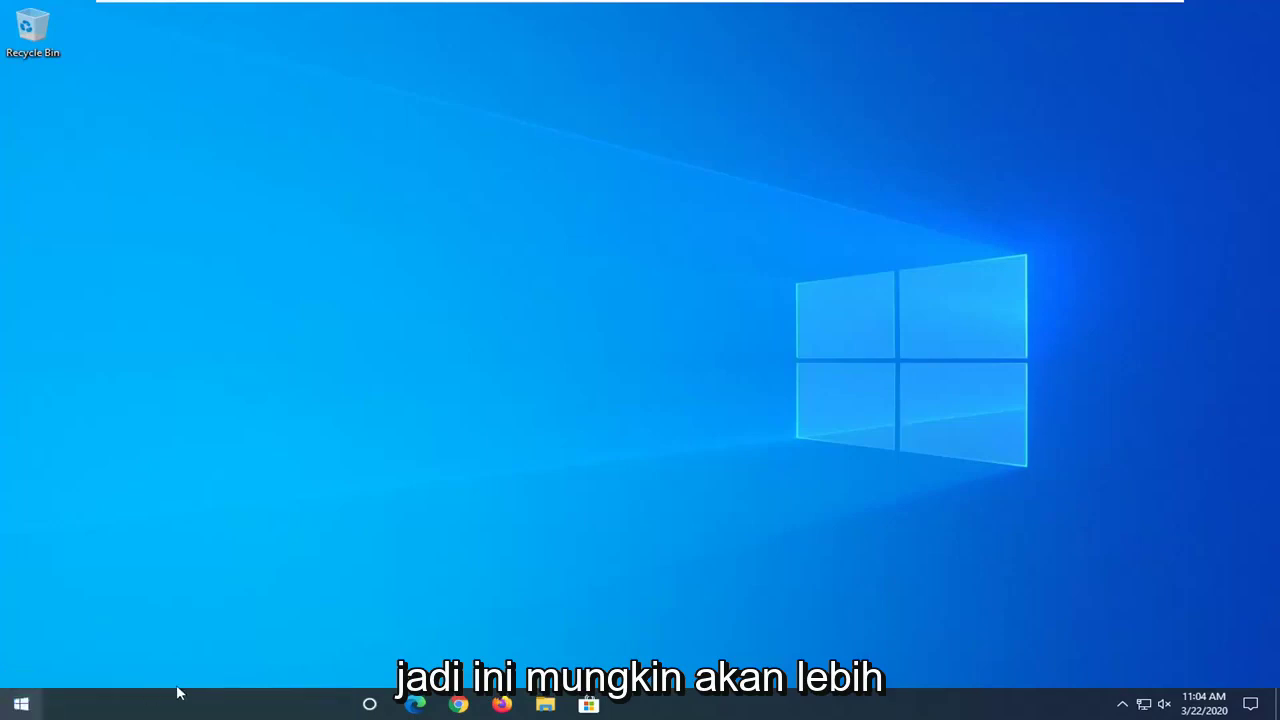
{"action": "type", "text": "cmd"}
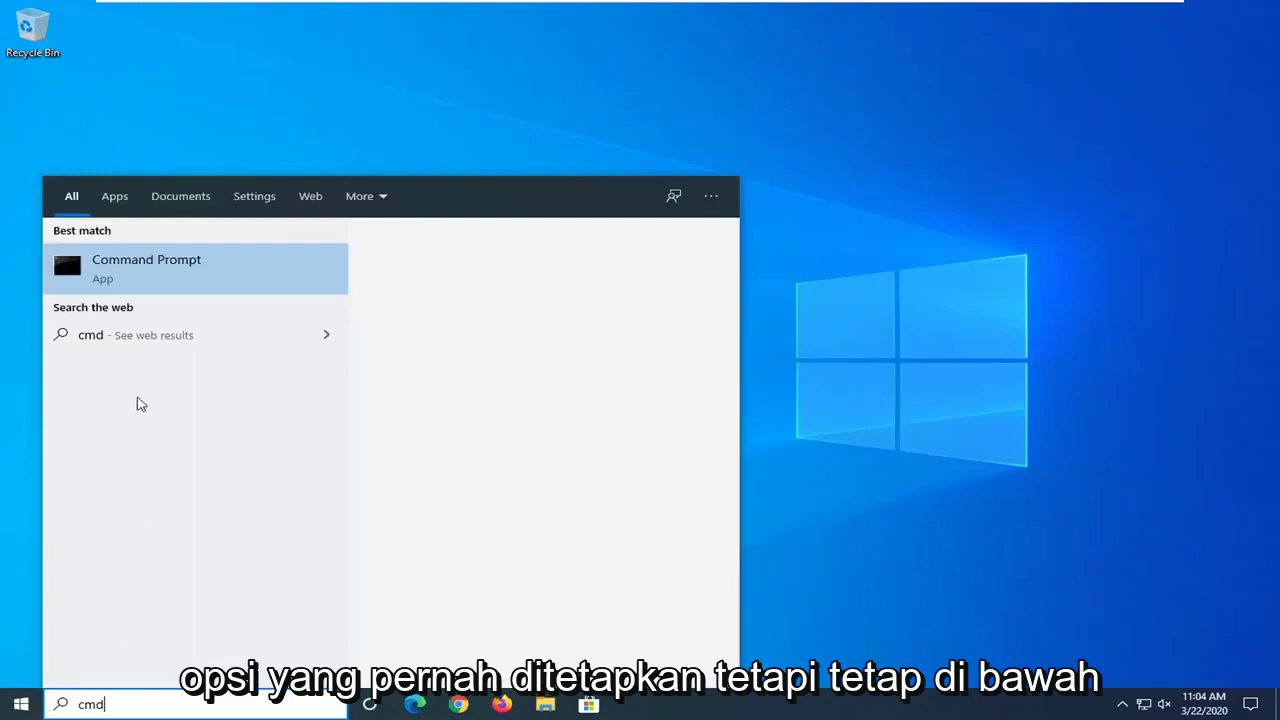
{"action": "right_click", "coordinate": [138, 279]}
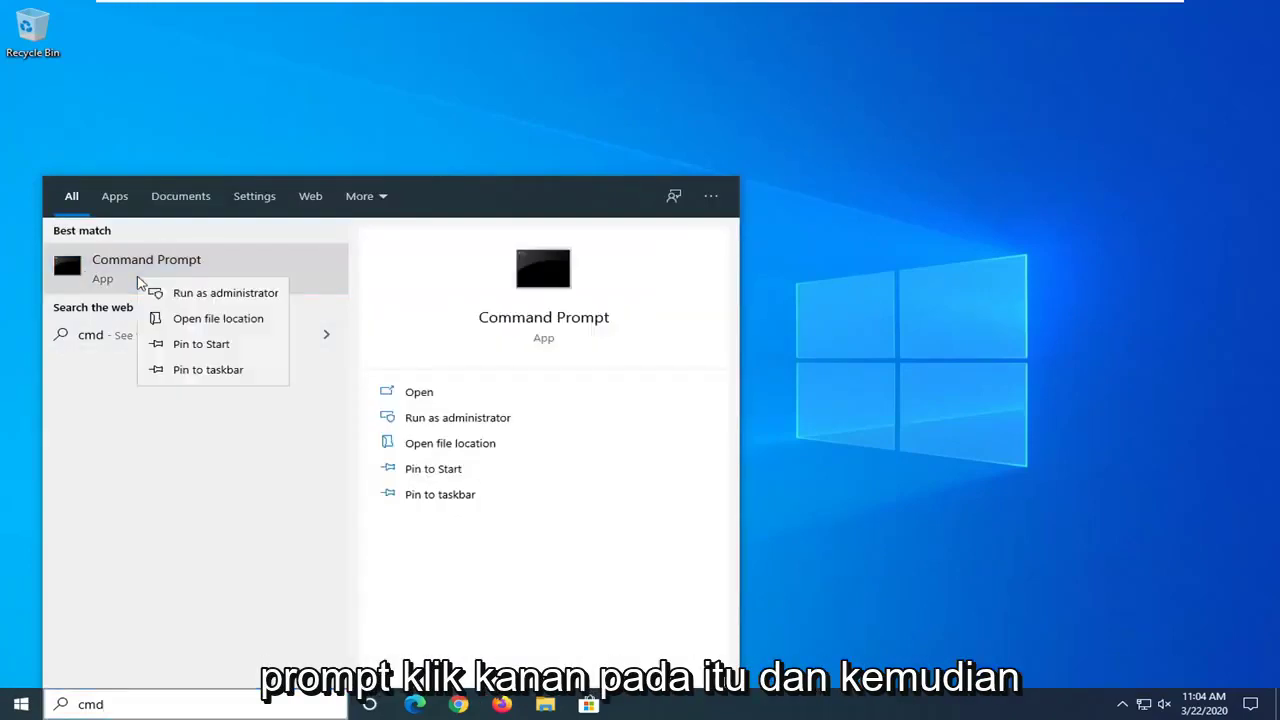
{"action": "left_click", "coordinate": [185, 295]}
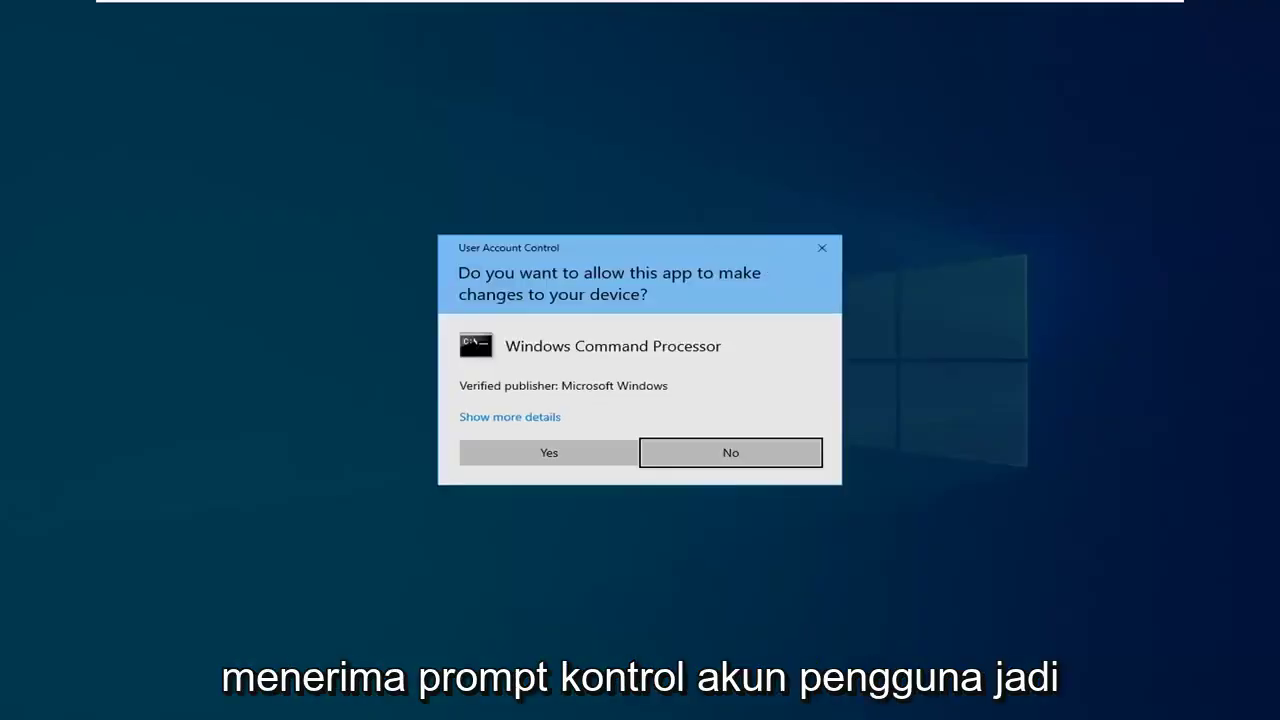
{"action": "left_click", "coordinate": [568, 457]}
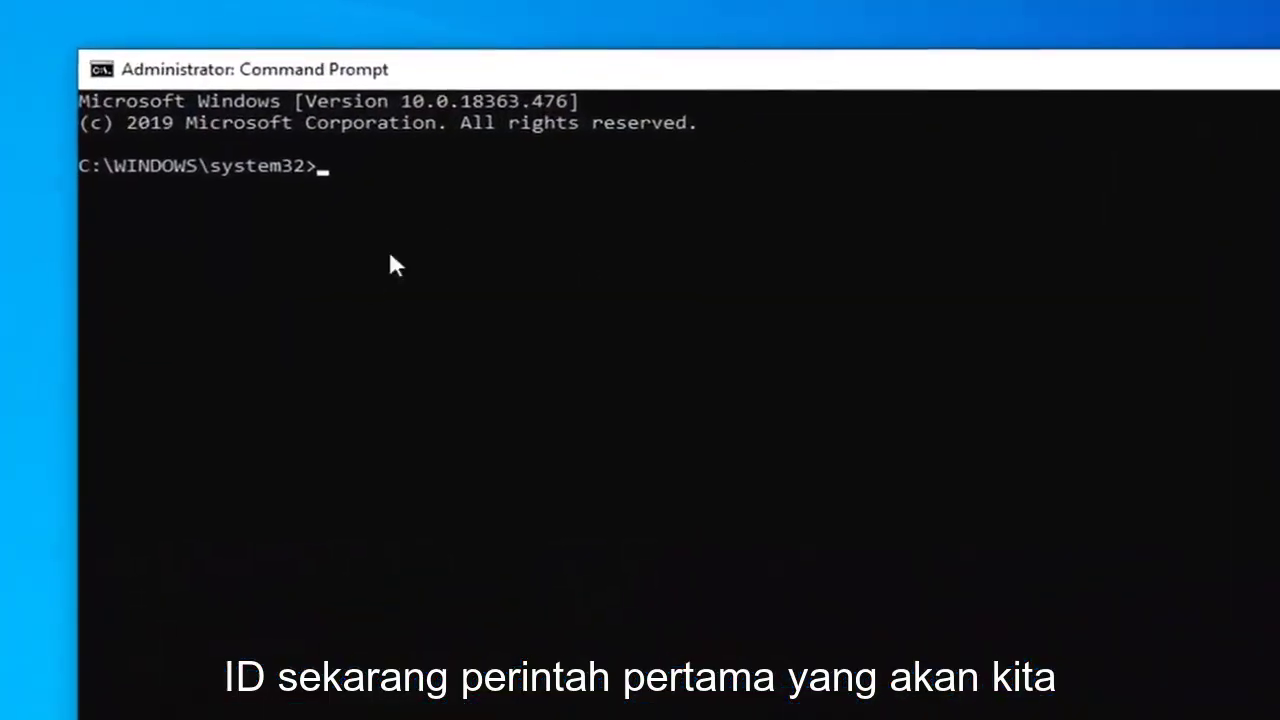
Reset the Winsock catalog with the command "netsh winsock reset catalog".
{"action": "type", "text": "netsh"}
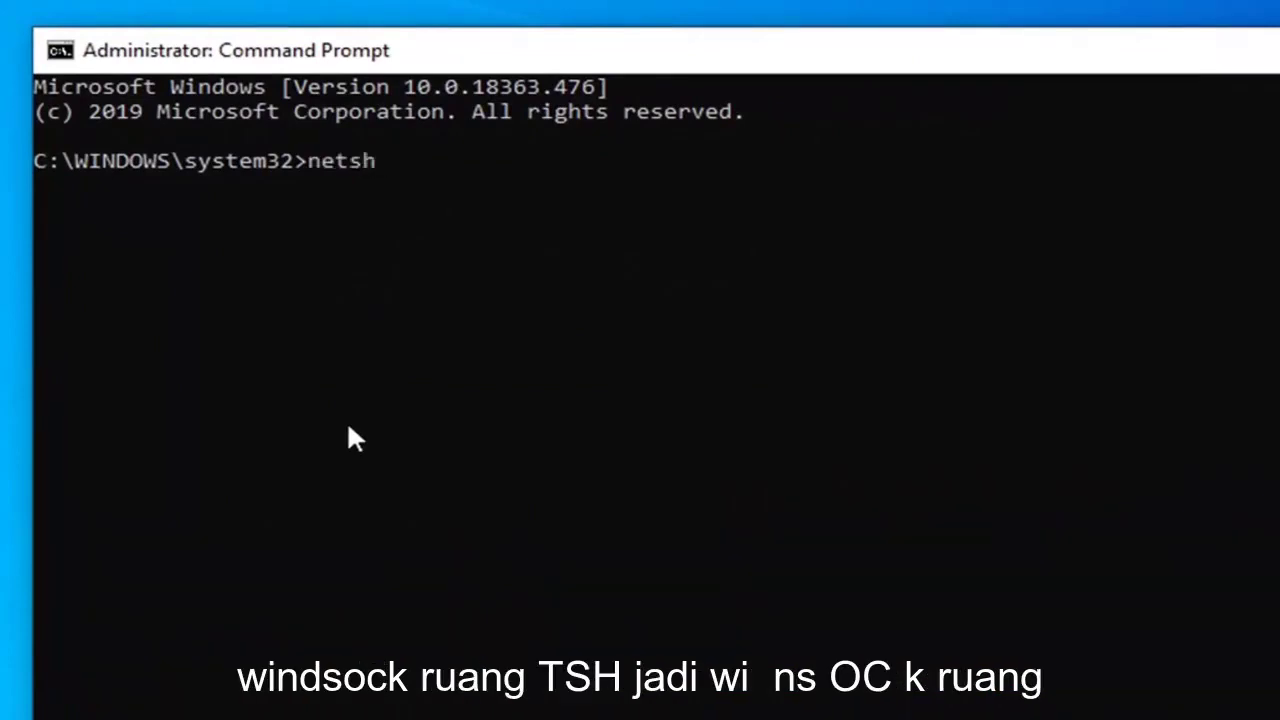
{"action": "type", "text": " winsock"}
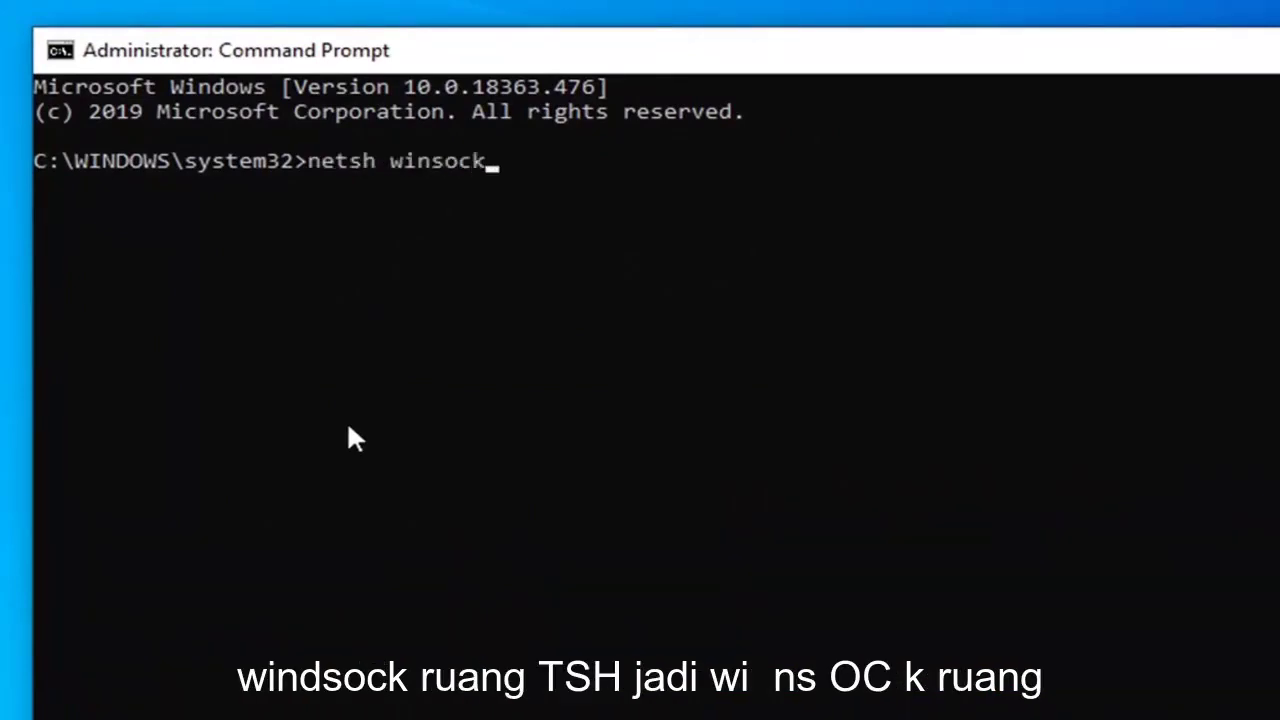
{"action": "type", "text": " reset "}
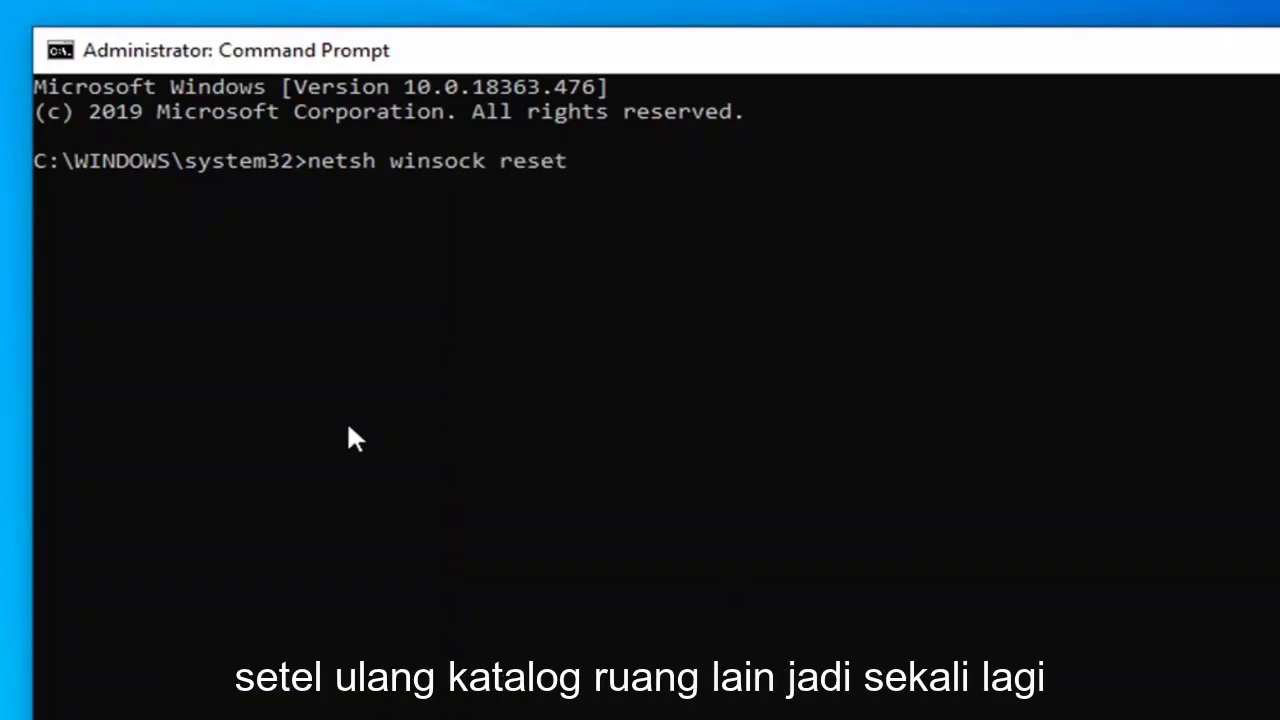
{"action": "type", "text": "catalog"}
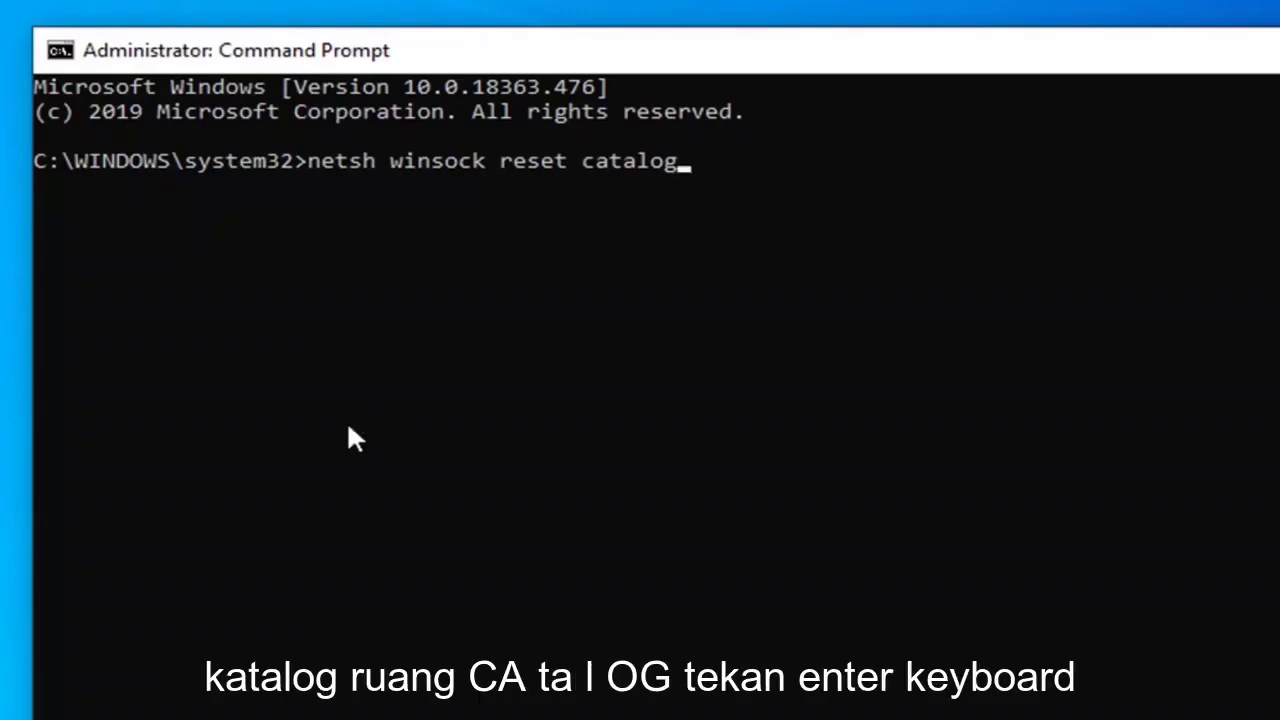
{"action": "key", "text": "Return"}
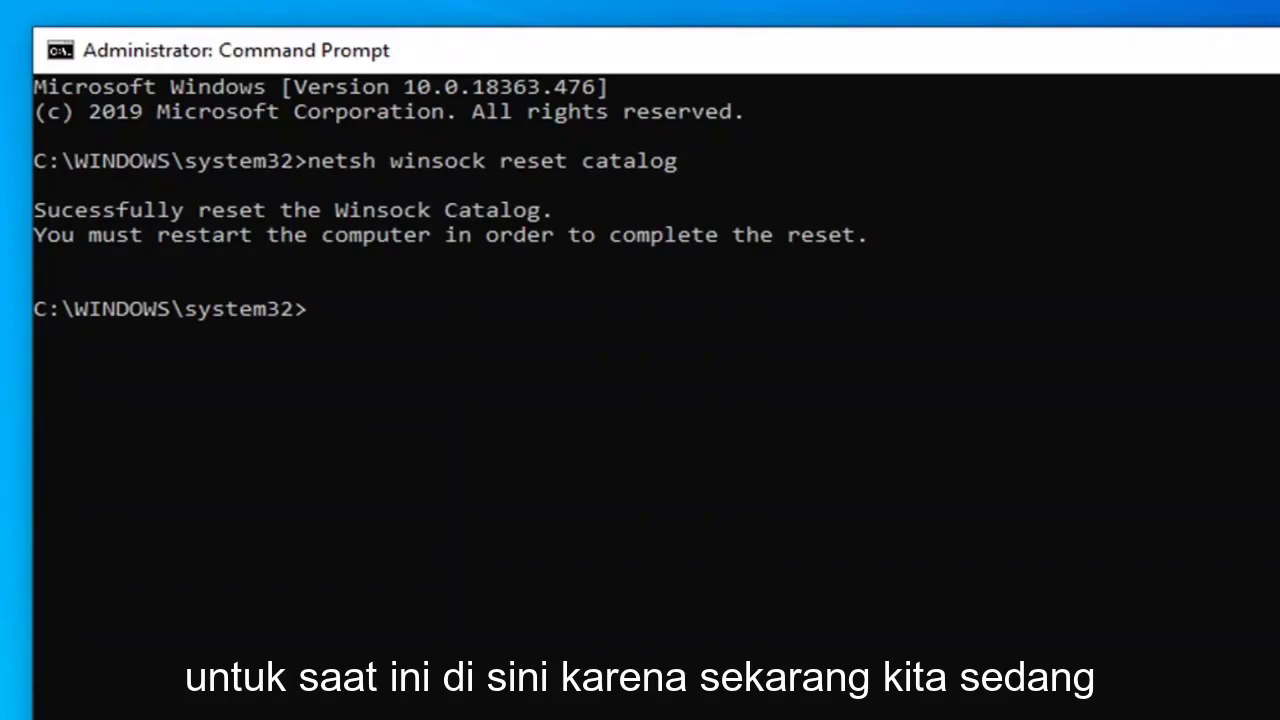
Reset the IPv4 configuration with the command "netsh int ipv4 reset reset.log" and close Command Prompt.
{"action": "type", "text": "ne"}
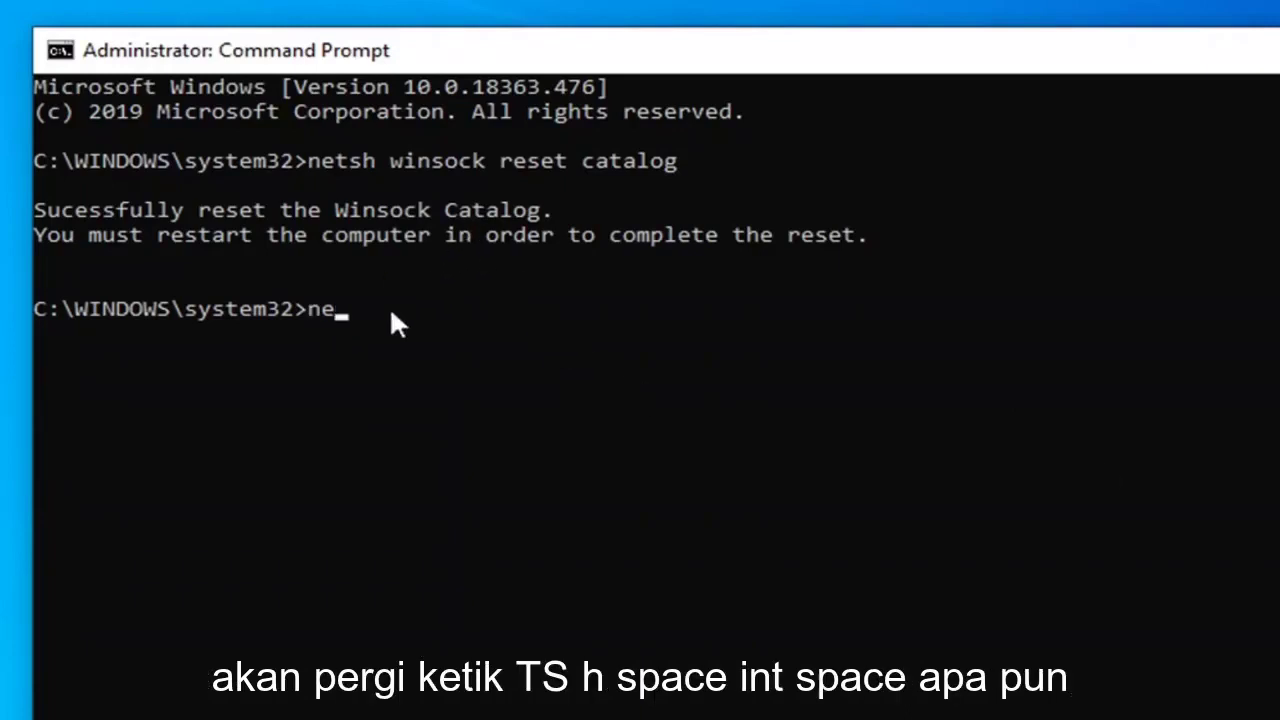
{"action": "type", "text": "tsh int ip"}
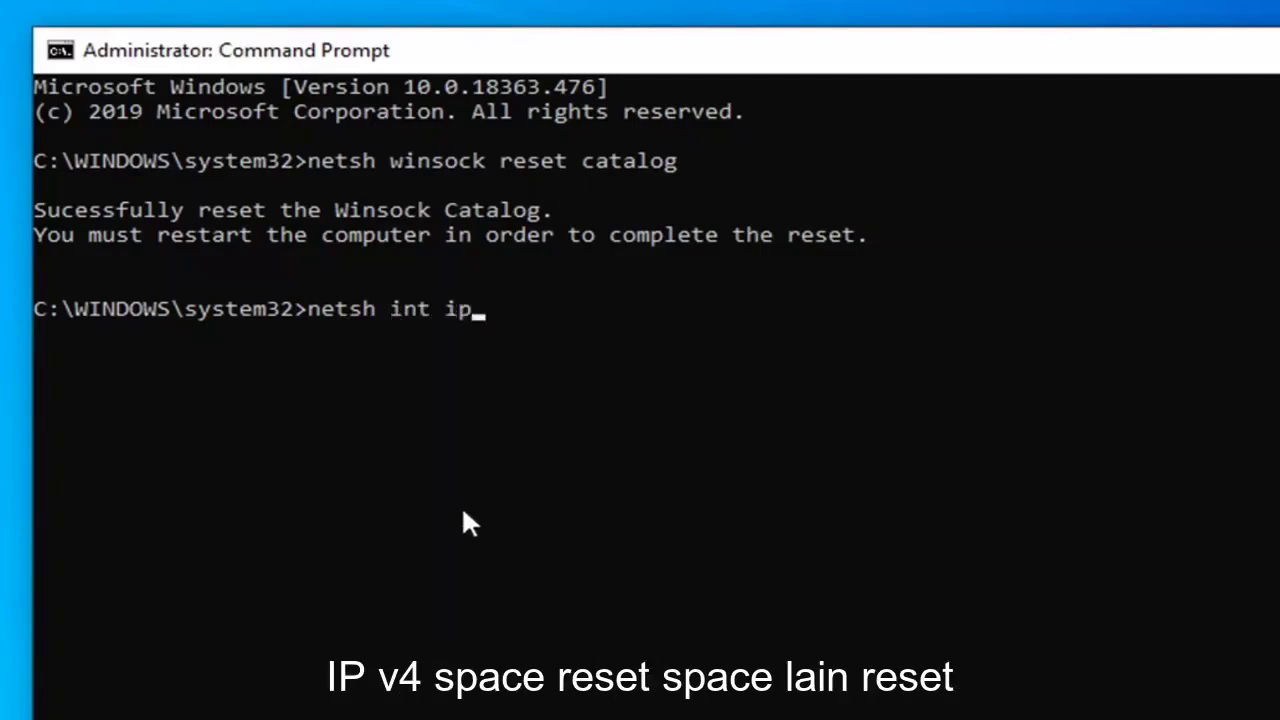
{"action": "type", "text": "v4 reset"}
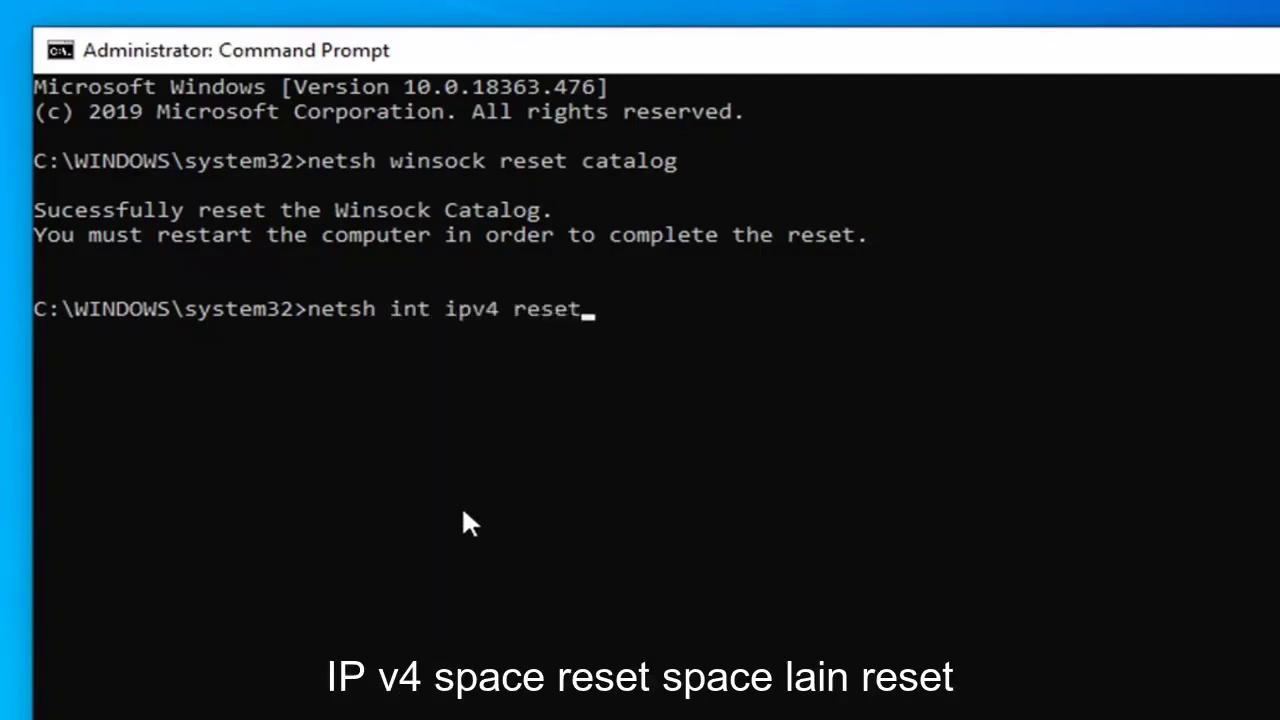
{"action": "type", "text": " reset.log"}
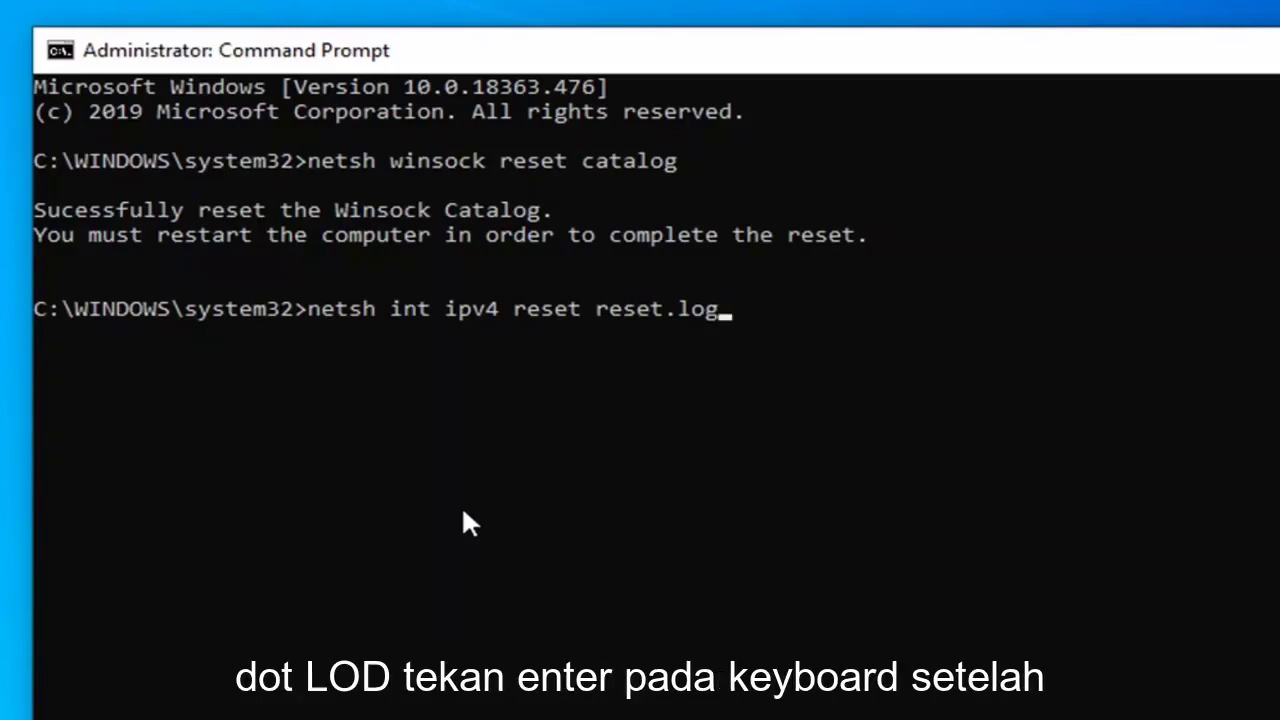
{"action": "key", "text": "Return"}
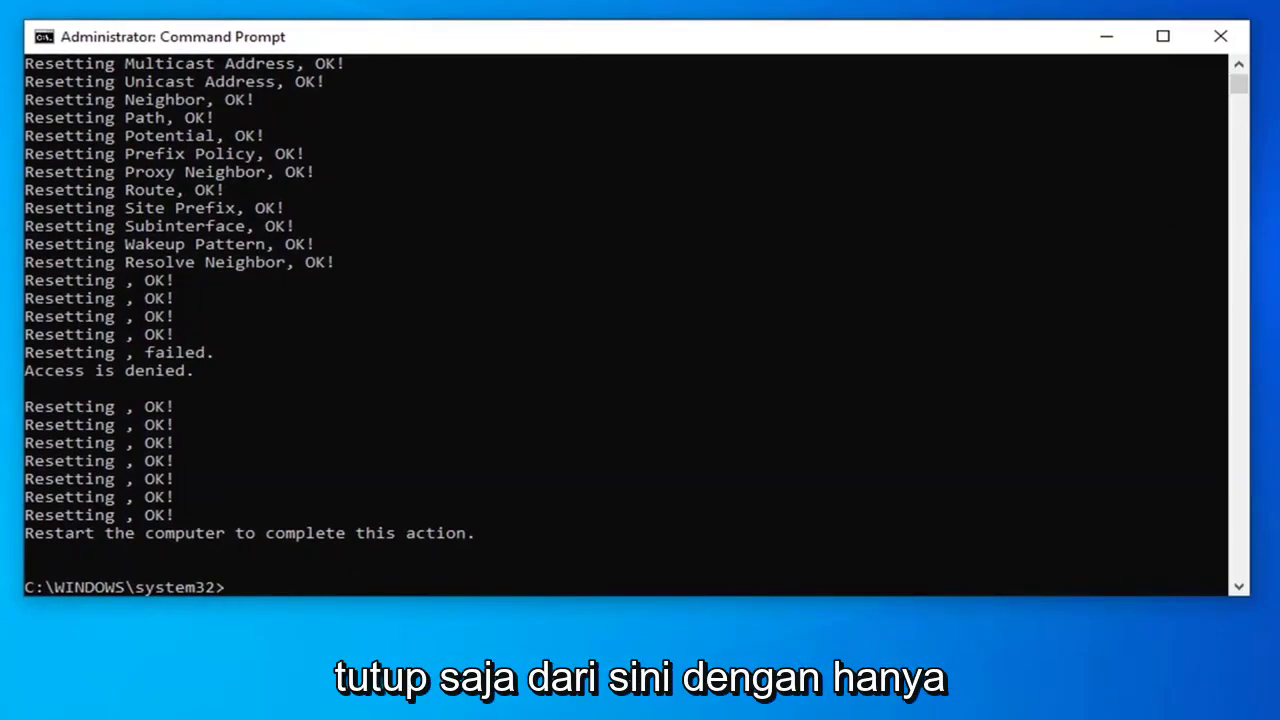
{"action": "left_click", "coordinate": [1220, 40]}
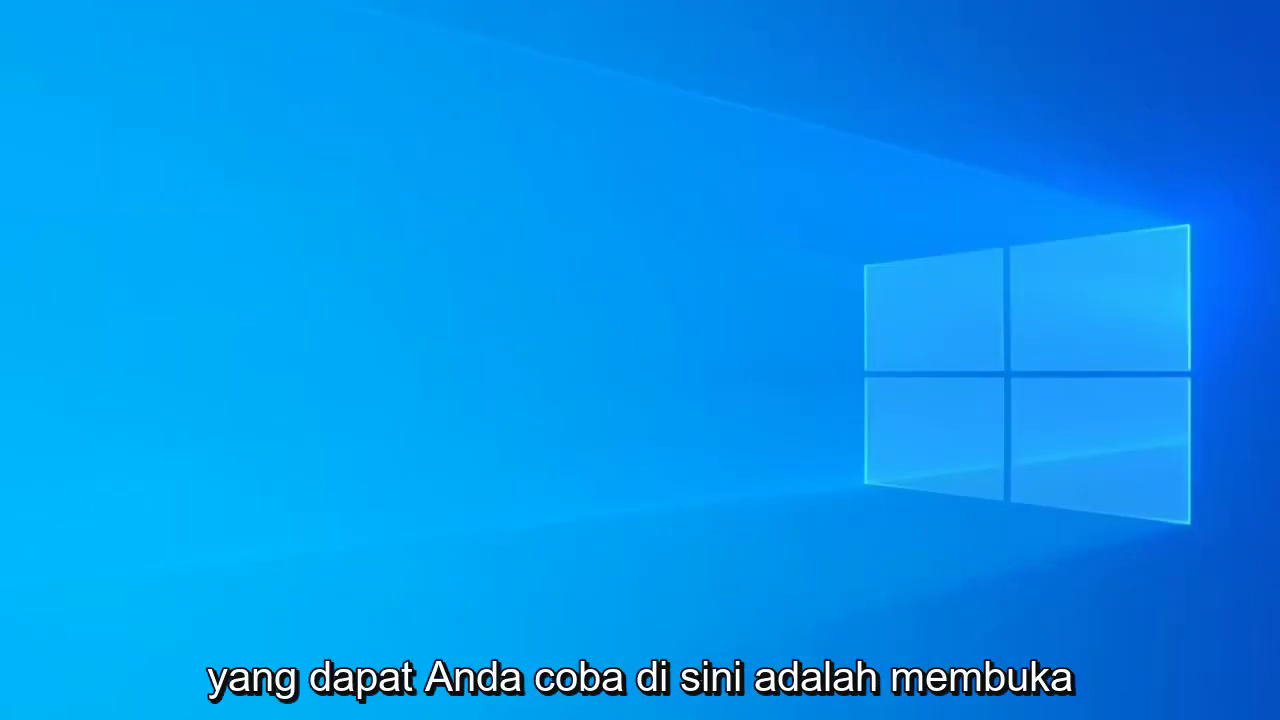
Open Device Manager and expand the Network adapters category.
{"action": "key", "text": "super"}
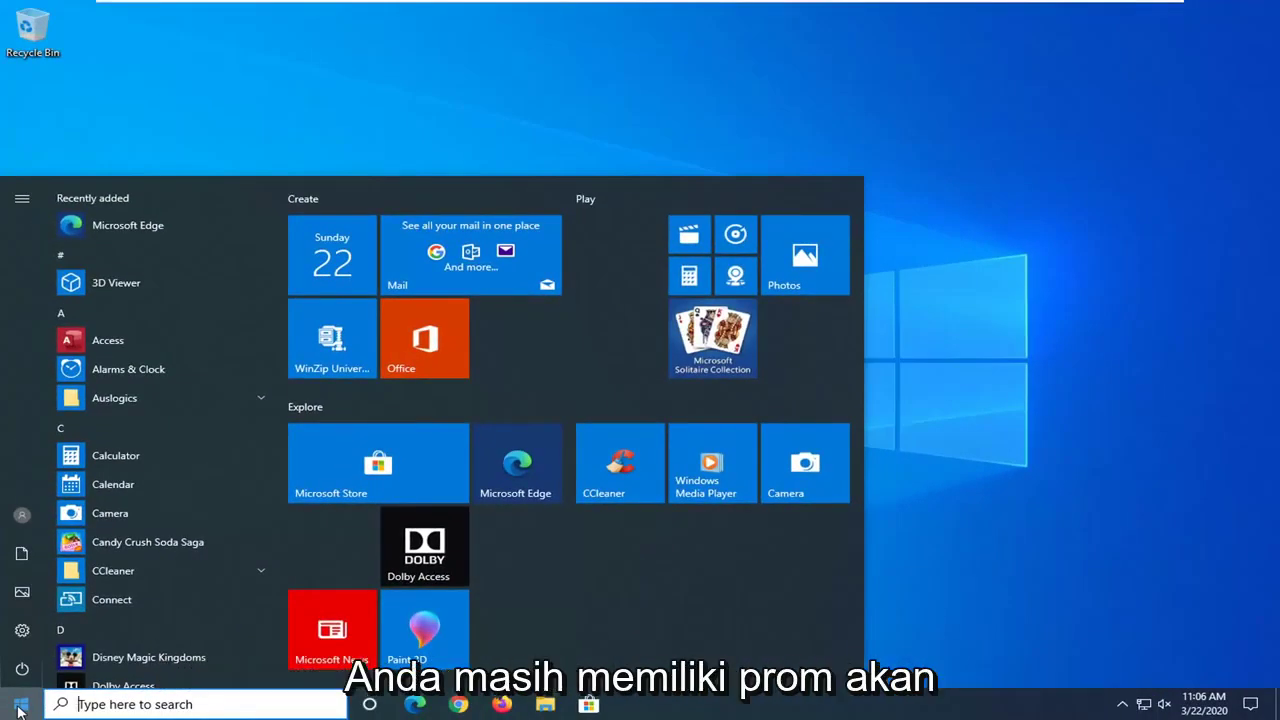
{"action": "type", "text": "device manager"}
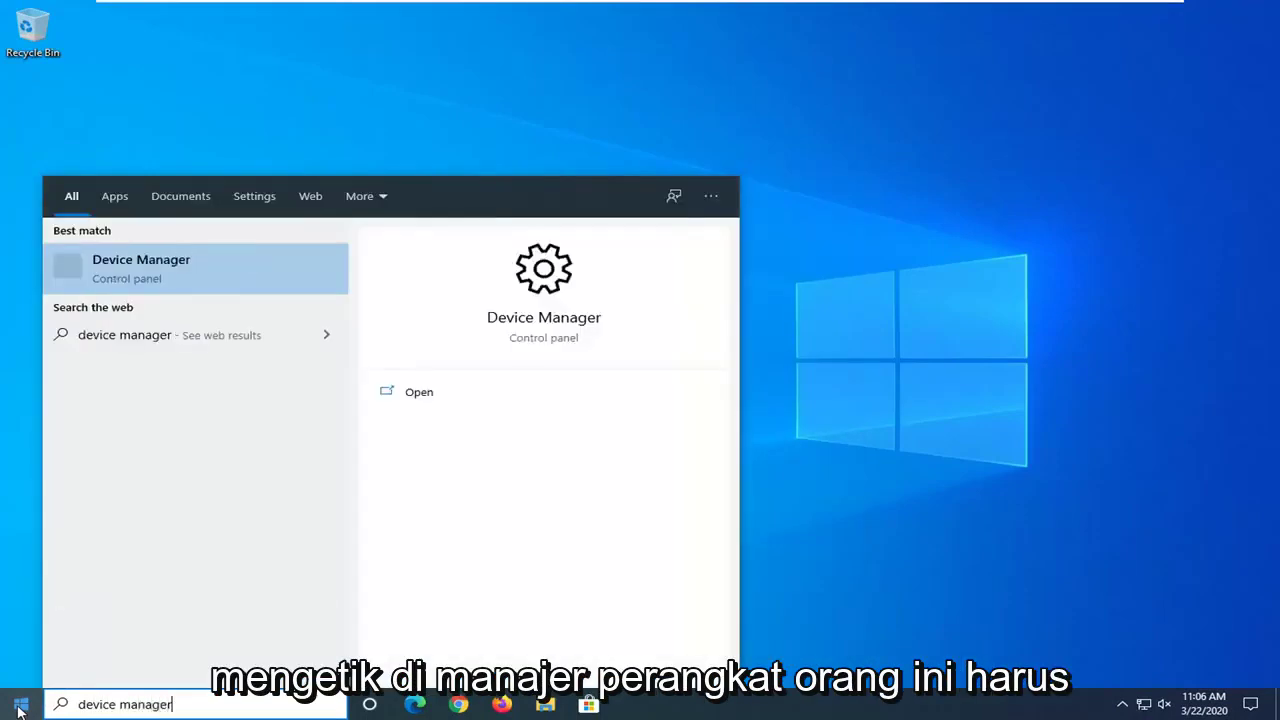
{"action": "left_click", "coordinate": [153, 277]}
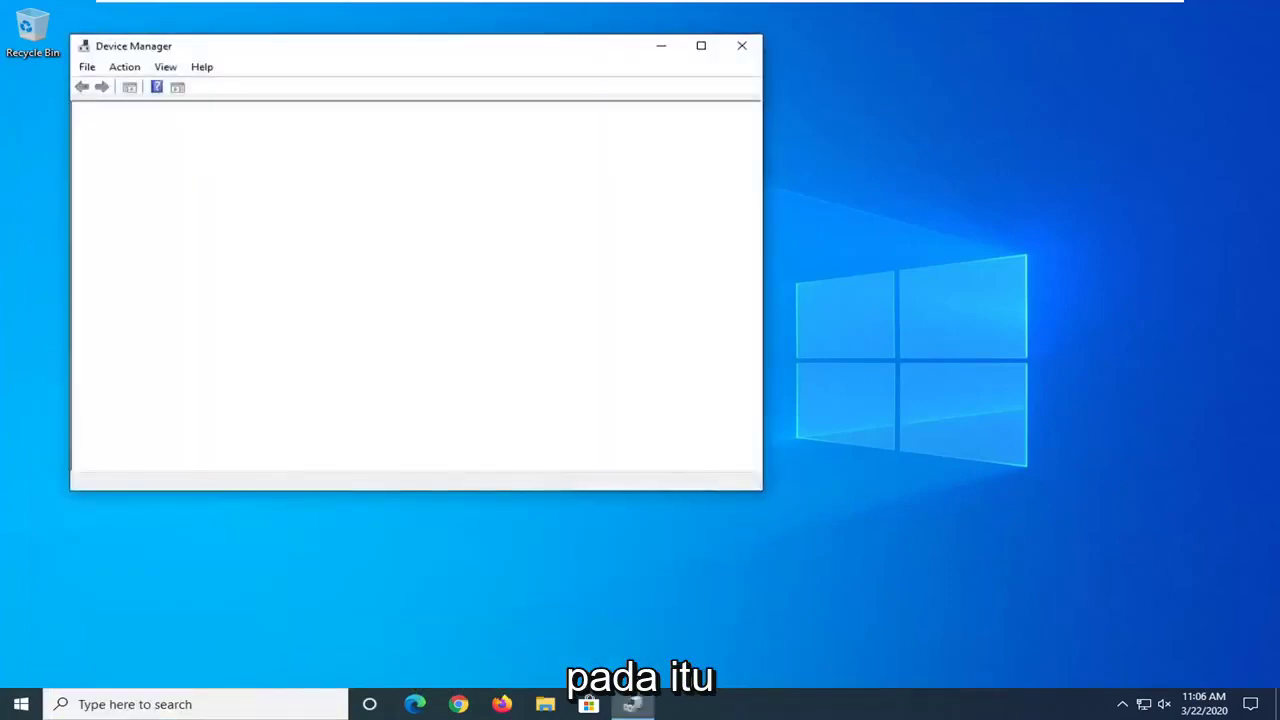
{"action": "left_click_drag", "start_coordinate": [489, 50], "coordinate": [643, 62]}
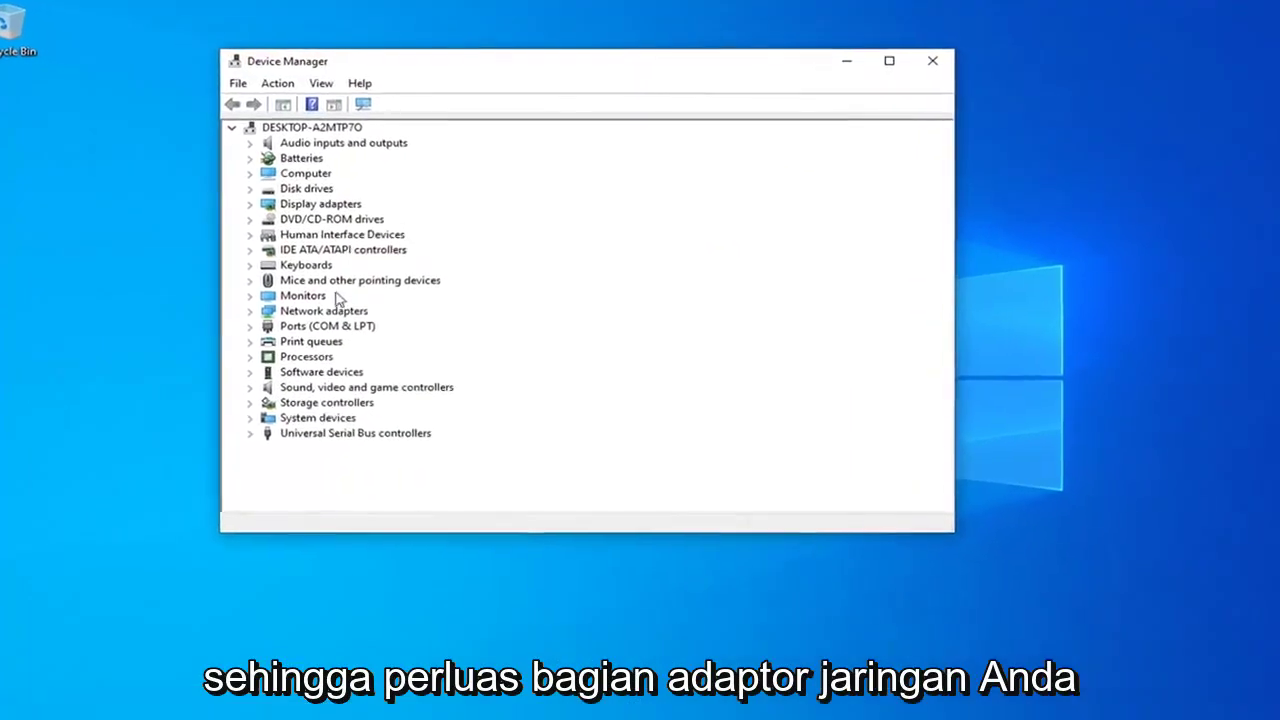
{"action": "left_click", "coordinate": [320, 311]}
{"action": "double_click", "coordinate": [309, 315]}
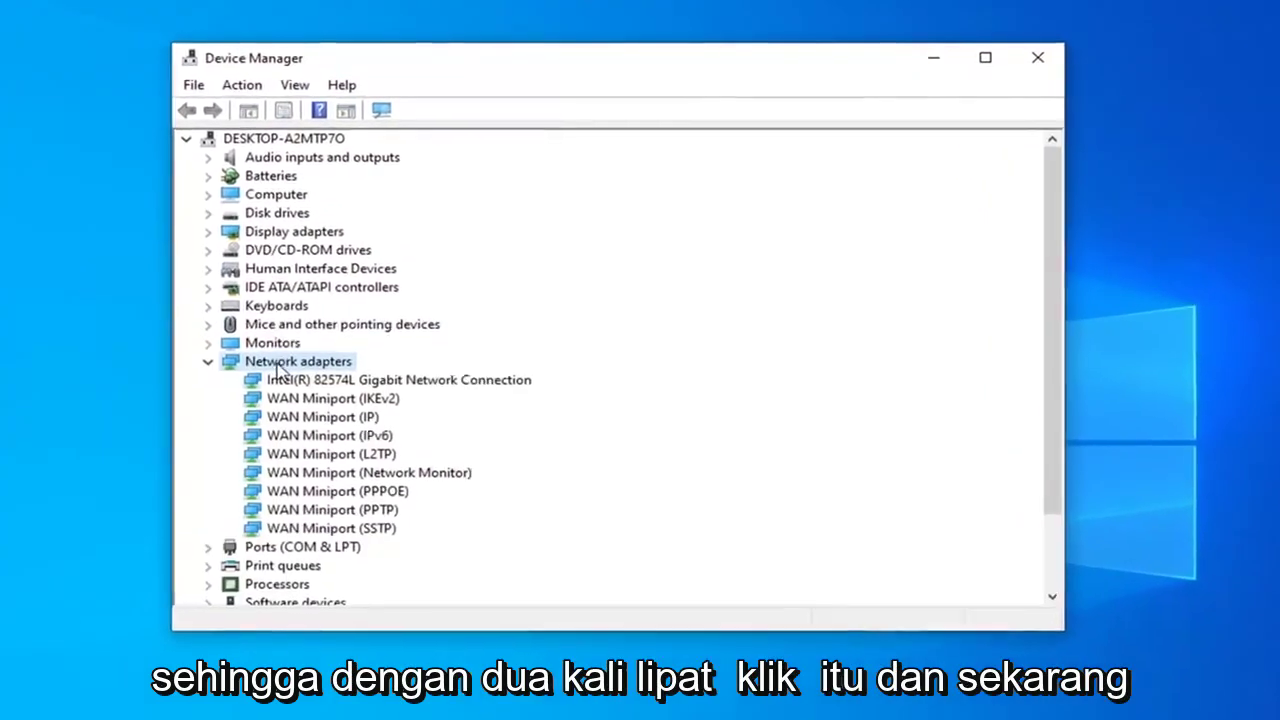
Uninstall the Intel(R) 82574L Gigabit Network Connection adapter and close Device Manager.
{"action": "left_click", "coordinate": [283, 382]}
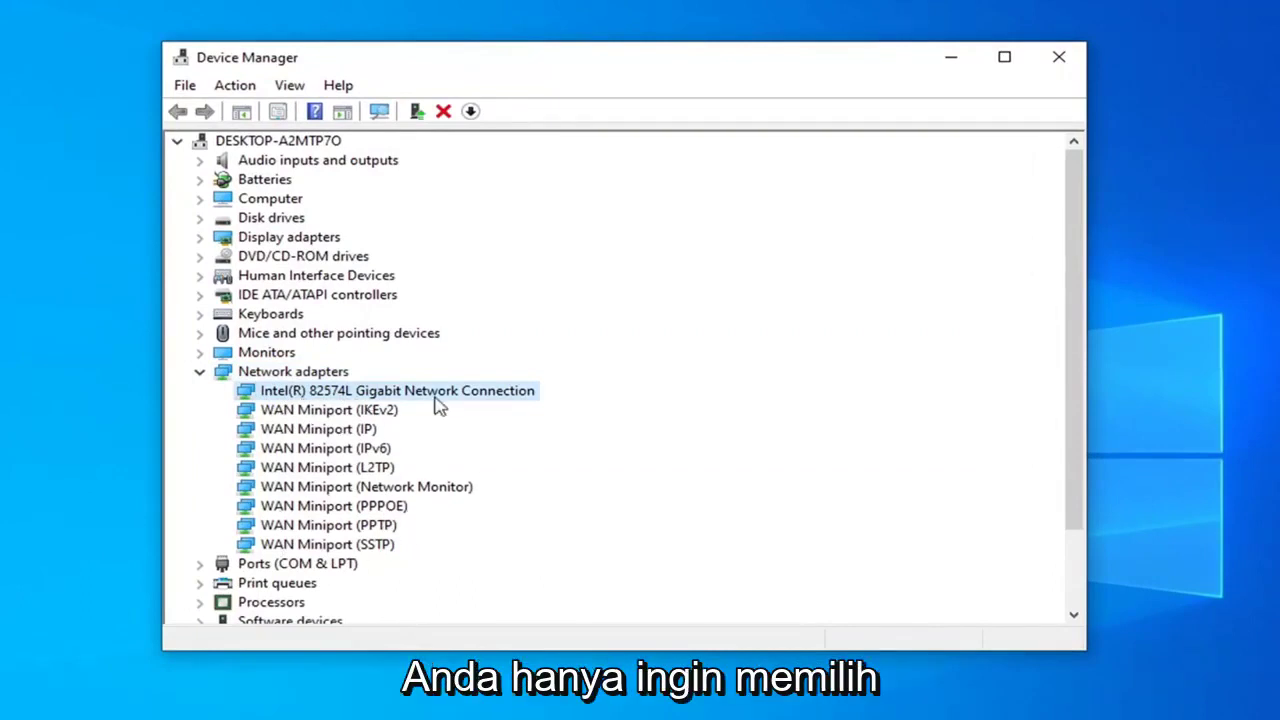
{"action": "right_click", "coordinate": [327, 397]}
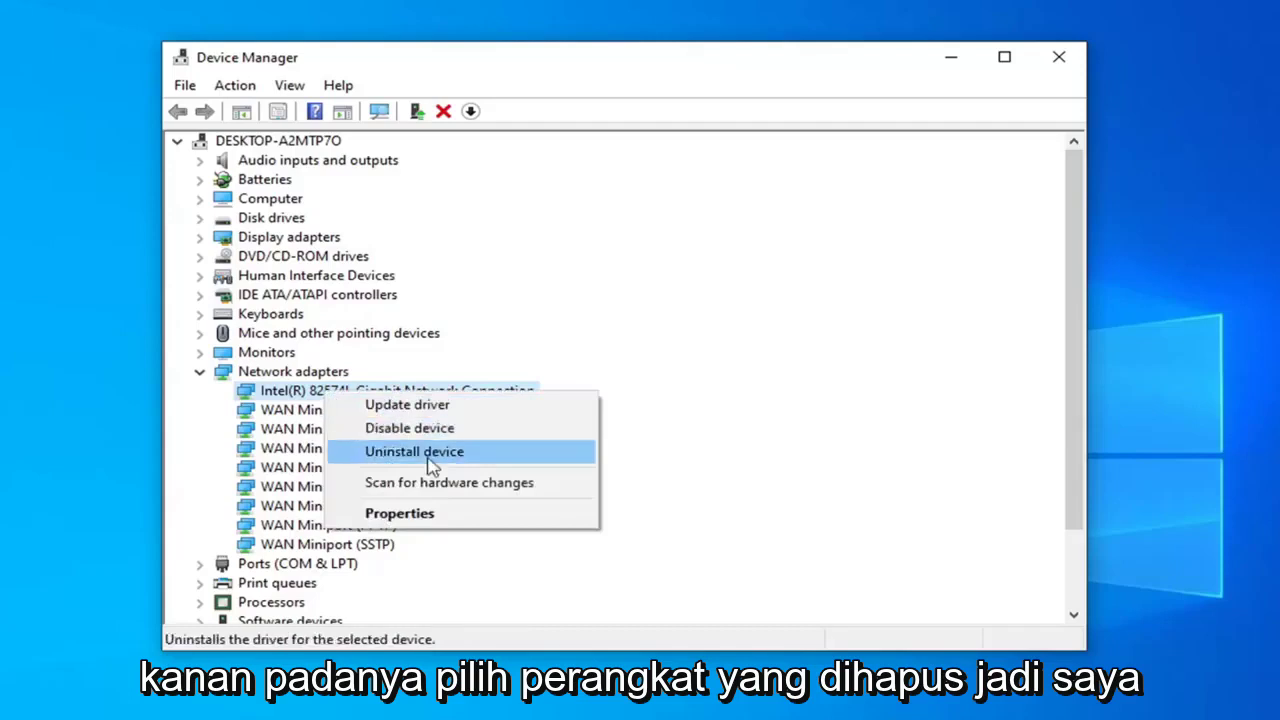
{"action": "left_click", "coordinate": [428, 458]}
{"action": "left_click", "coordinate": [746, 530]}
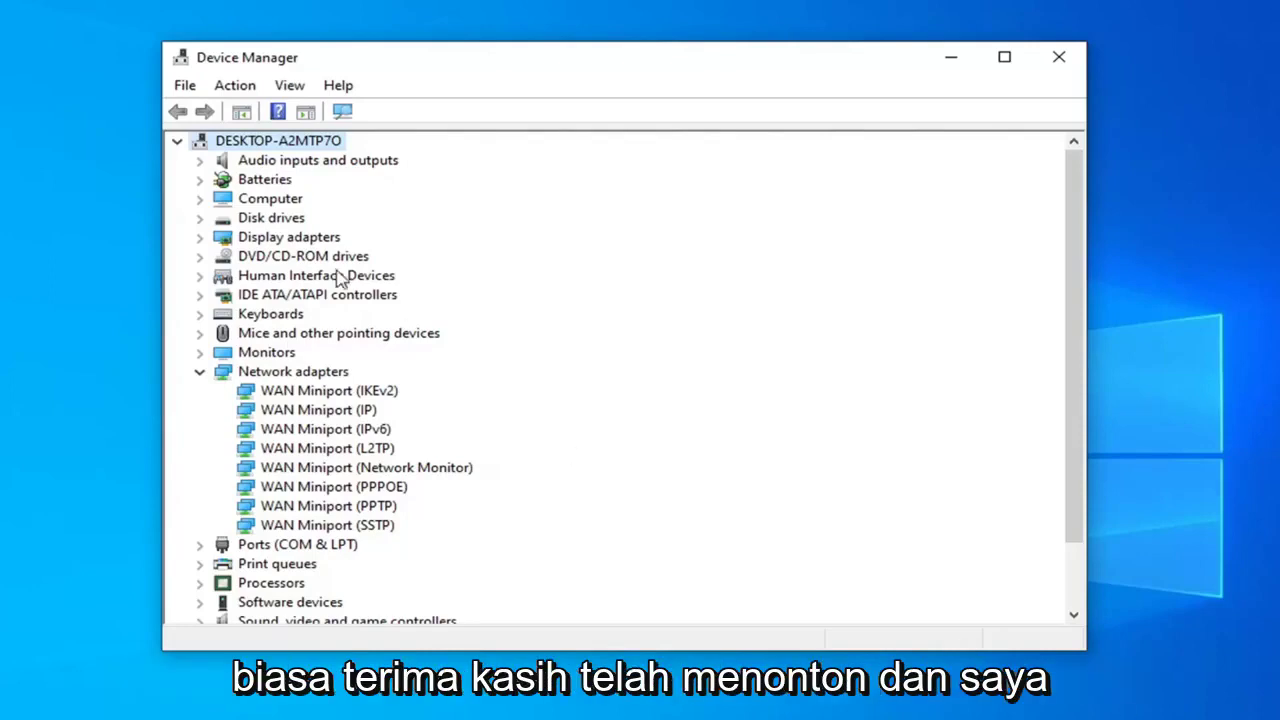
{"action": "left_click", "coordinate": [200, 372]}
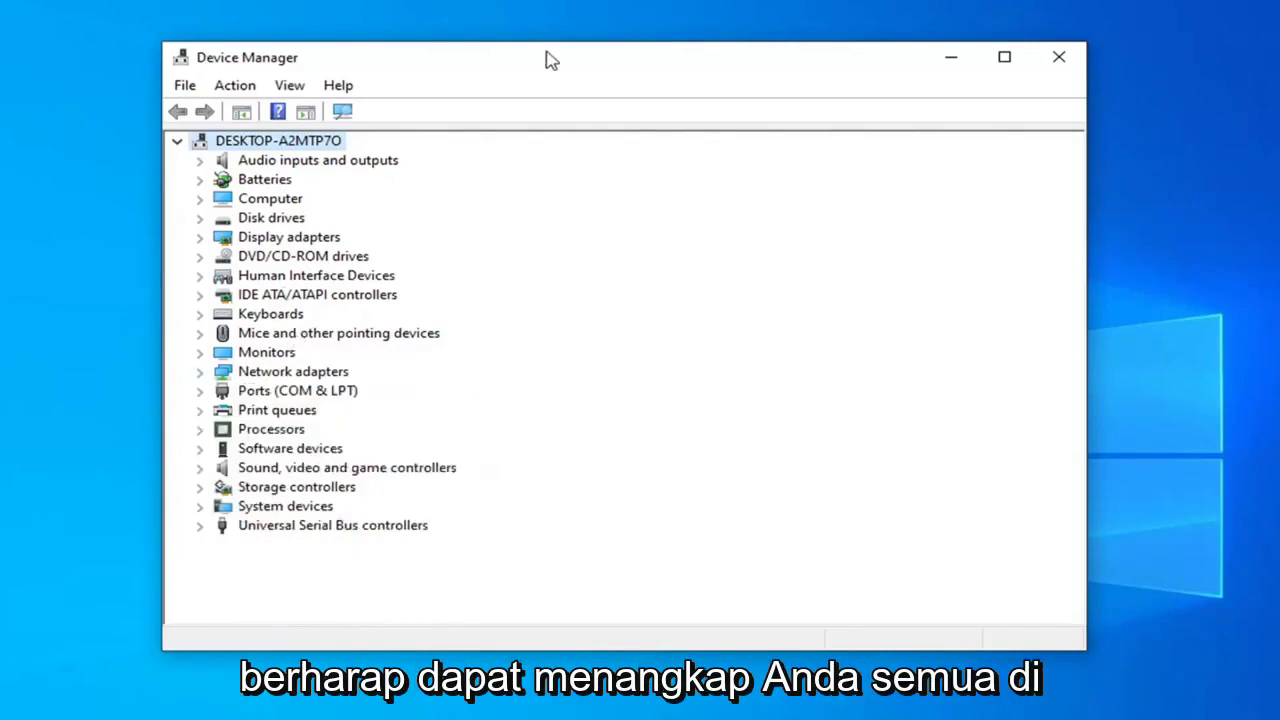
{"action": "left_click", "coordinate": [1079, 66]}
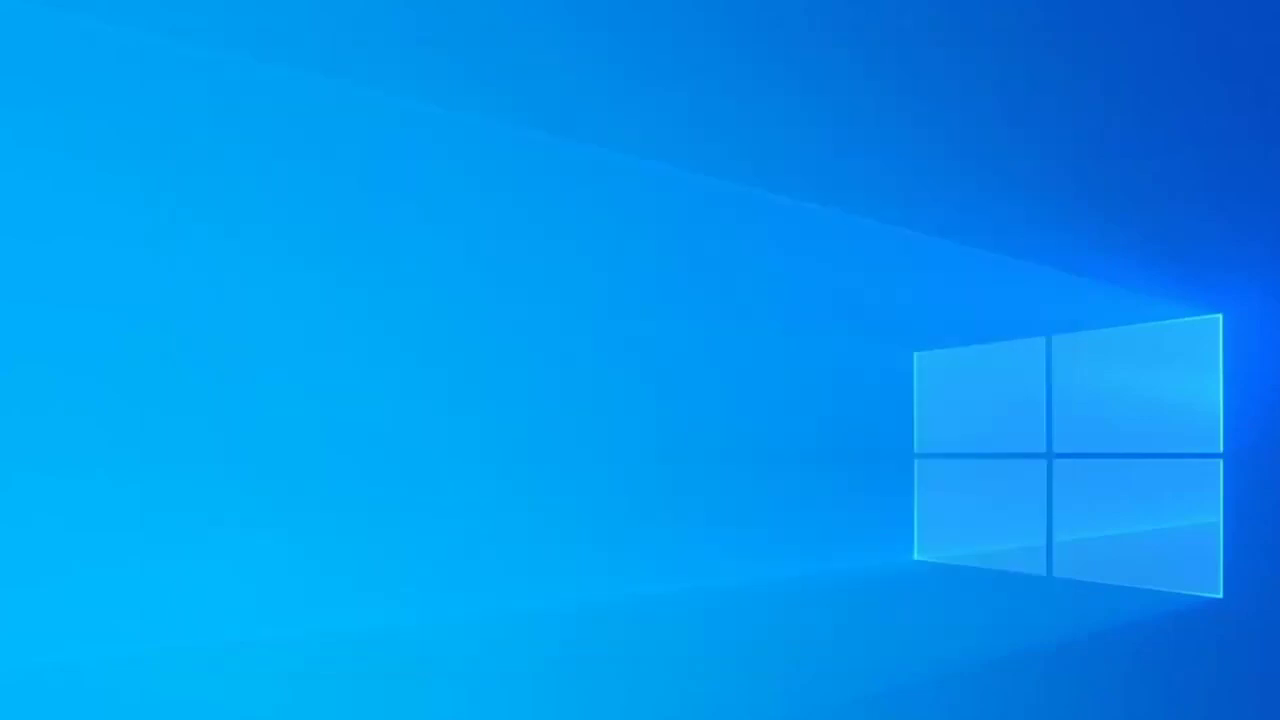